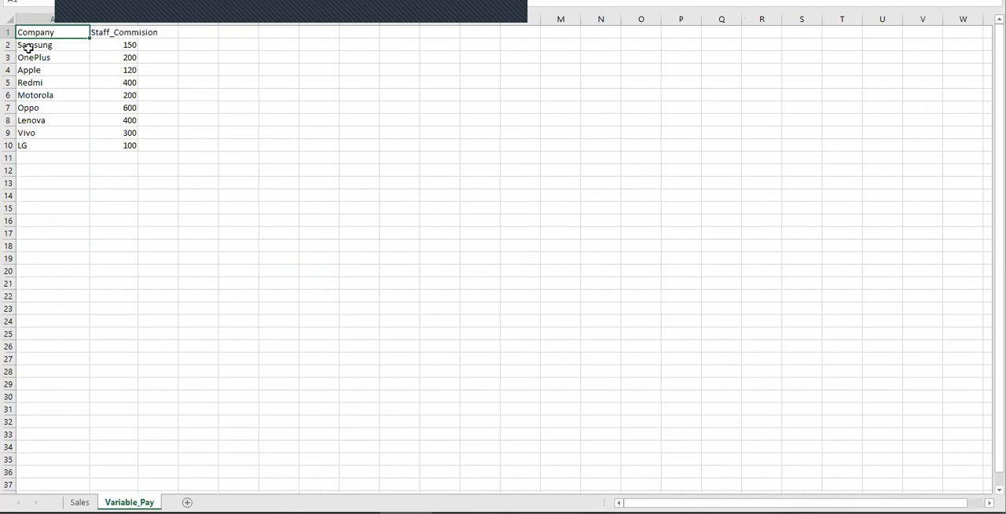
Step: Examine the company commissions in the Variable_Pay sheet and the monthly unit records in the Sales sheet
left_click(115, 46)
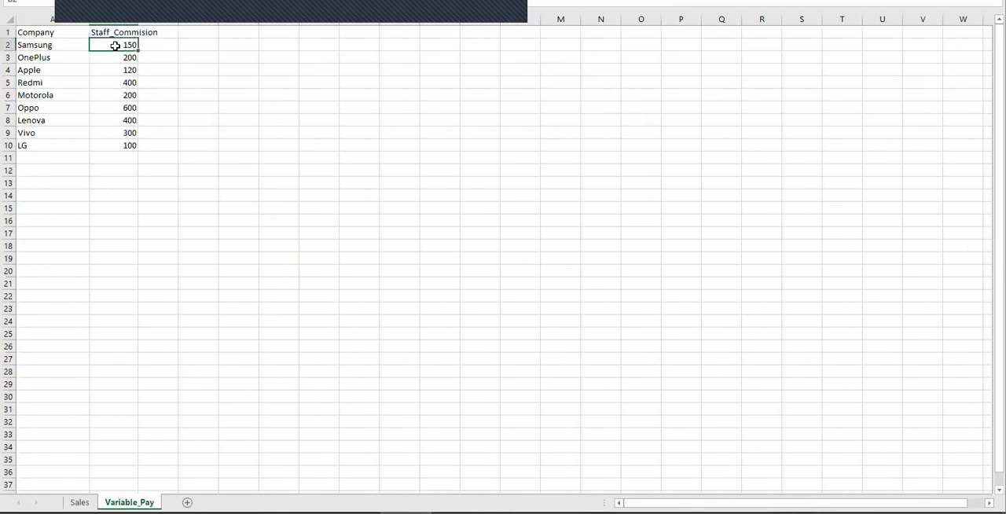
left_click(49, 45)
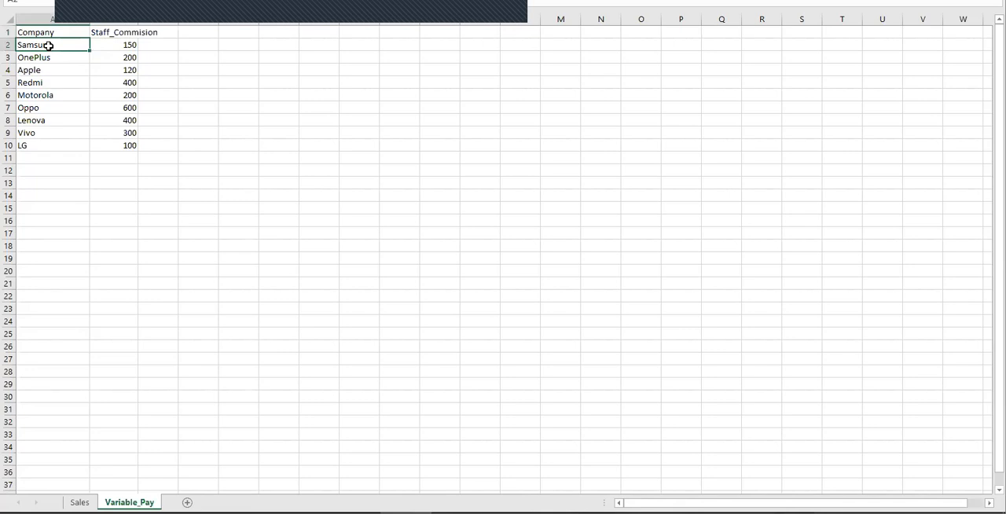
left_click(126, 53)
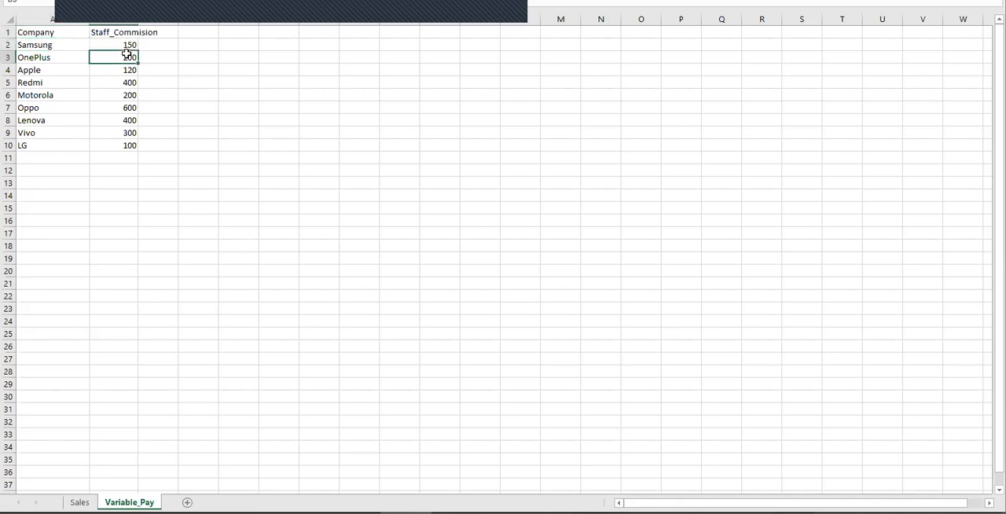
left_click(36, 58)
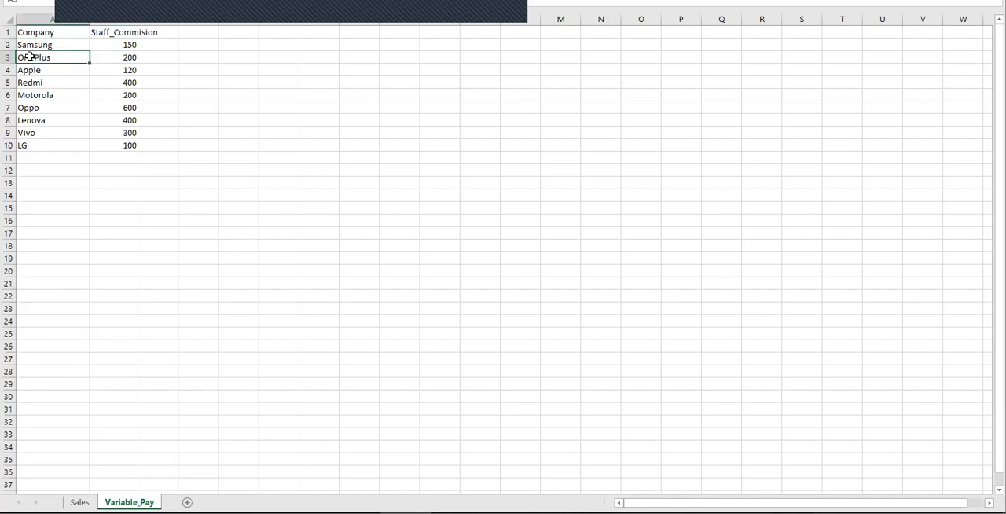
left_click(80, 503)
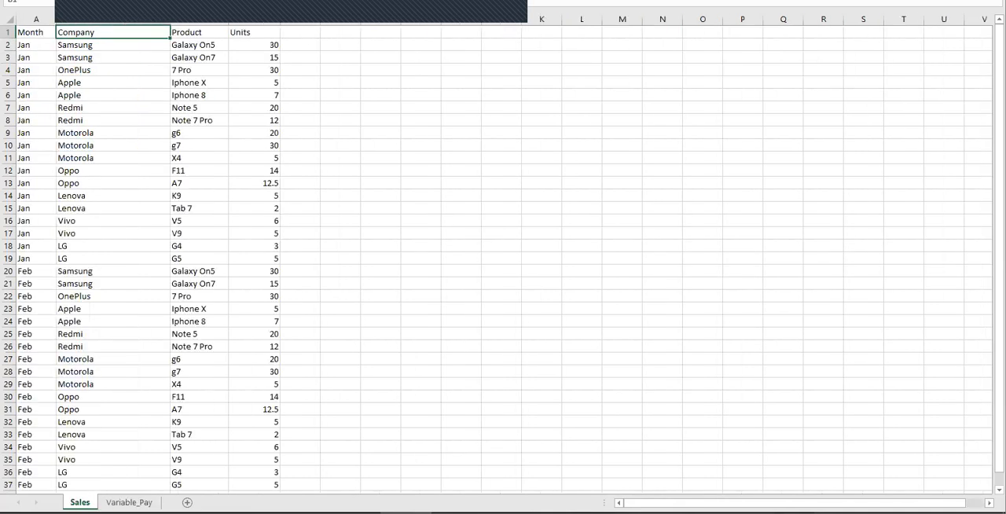
left_click(36, 32)
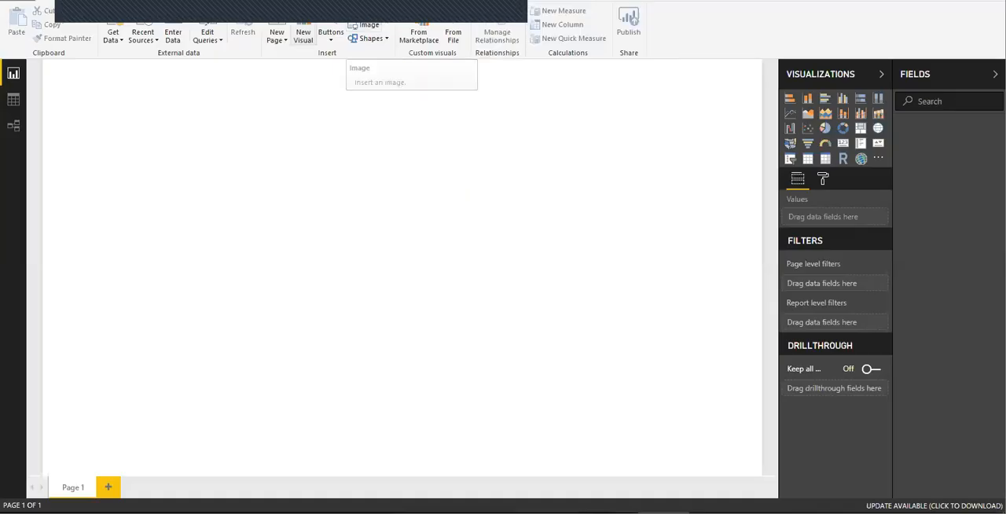
Step: Switch to Power BI Desktop and load the Sales and Variable_Pay sheets from the Excel workbook Dealer_Info.xlsx
left_click(113, 36)
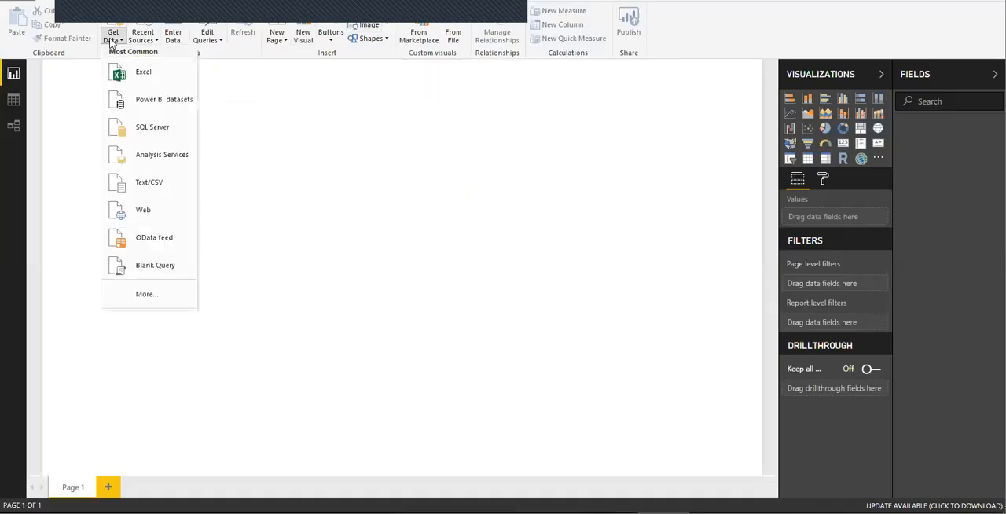
left_click(139, 73)
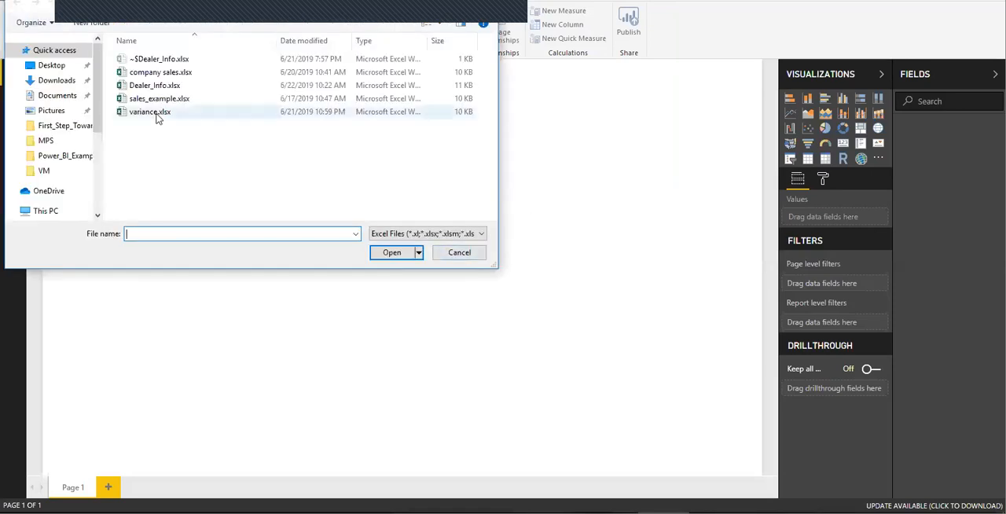
left_click(149, 87)
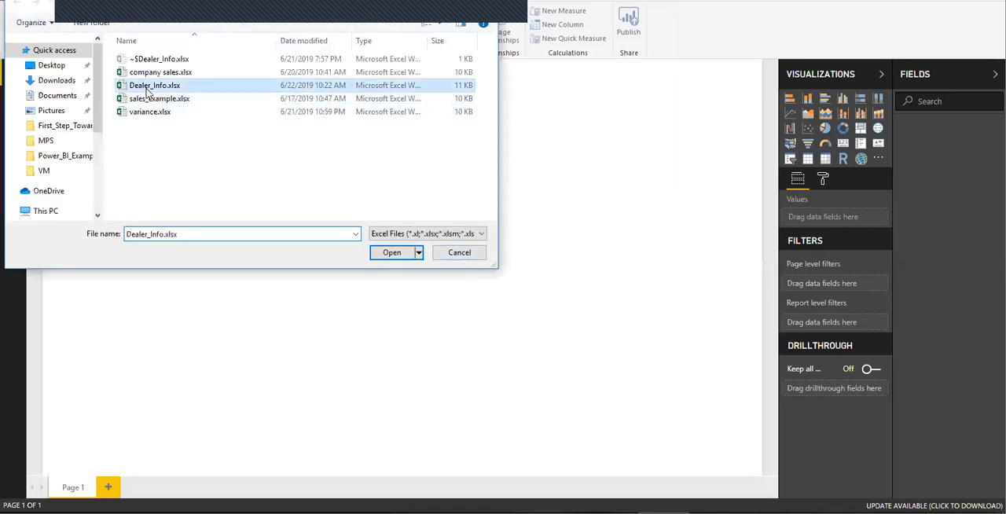
left_click(393, 253)
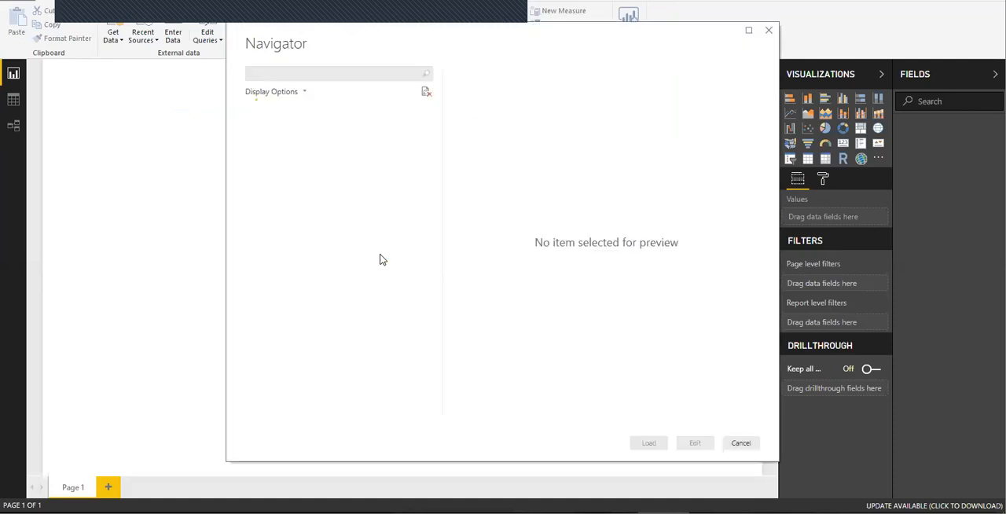
left_click(266, 127)
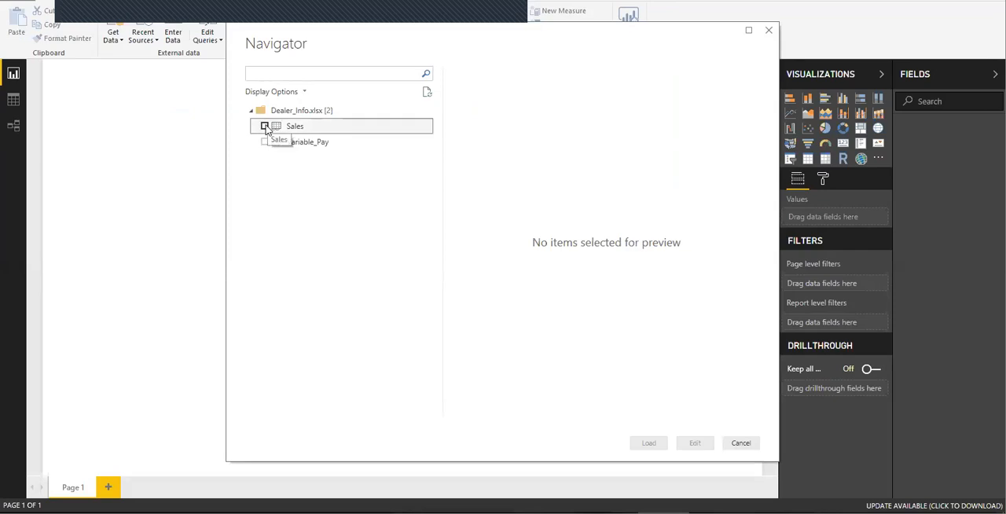
left_click(265, 142)
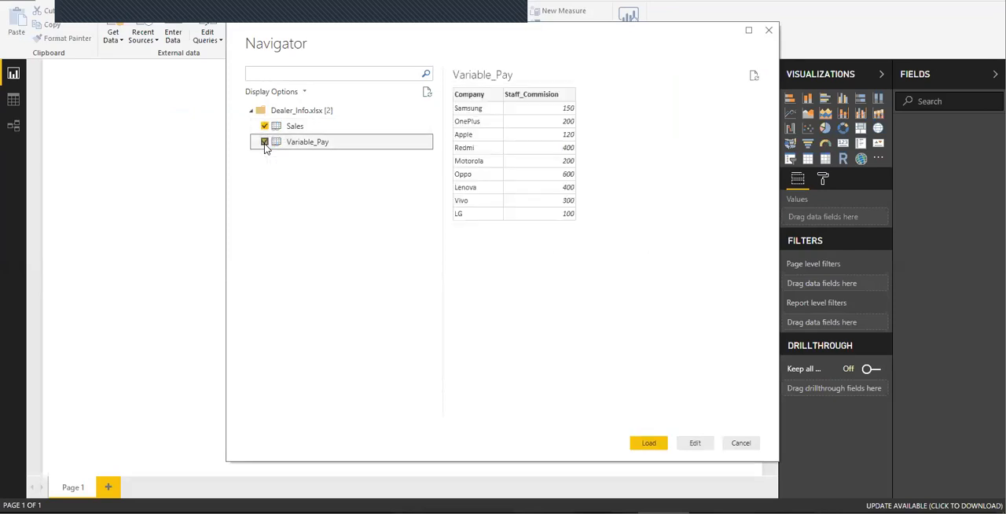
left_click(306, 129)
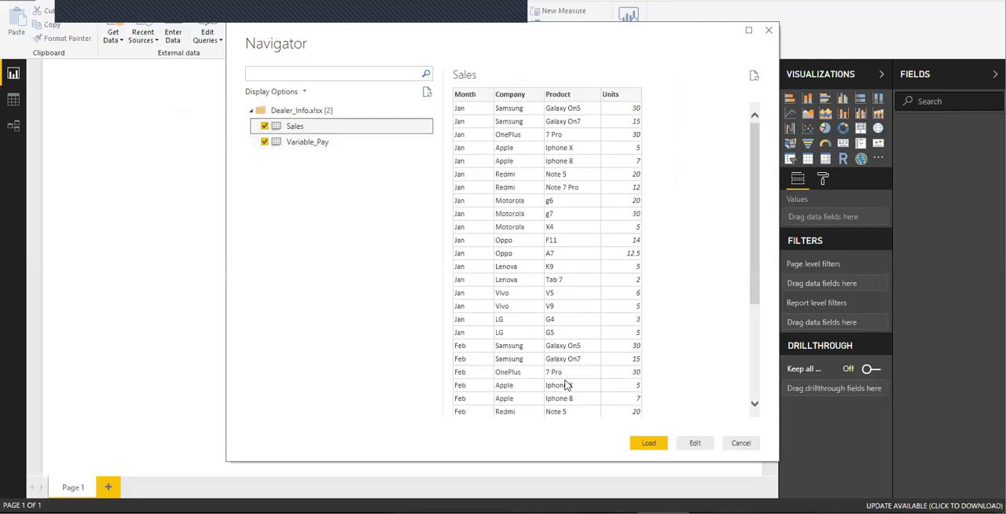
left_click(650, 445)
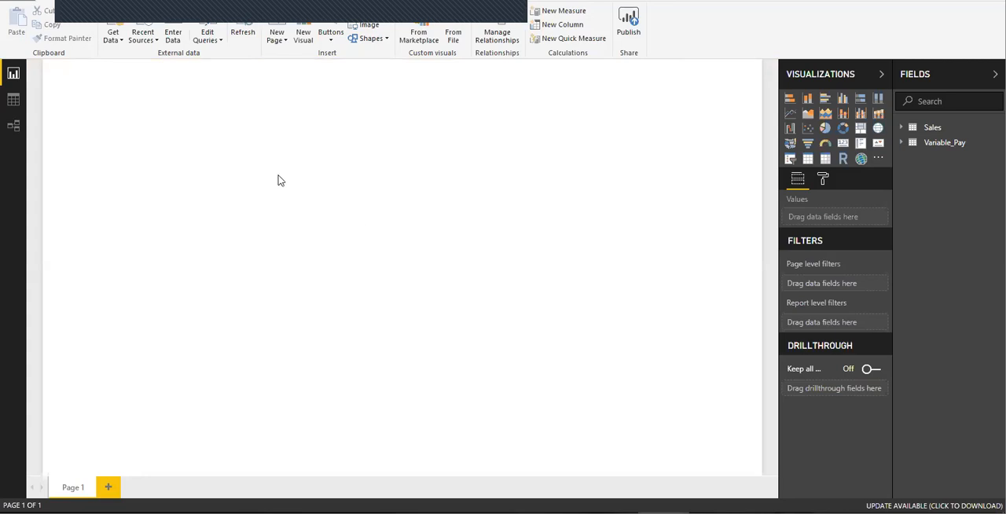
Step: Add a matrix visual to the report page with Company from Sales as rows and Units as values
left_click(825, 161)
left_click_drag(104, 84, 239, 186)
left_click(904, 128)
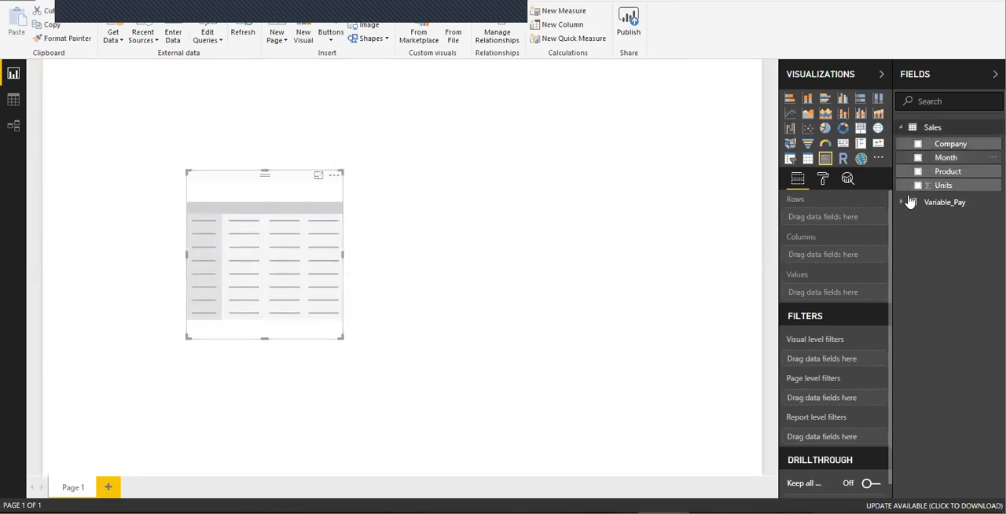
left_click(909, 202)
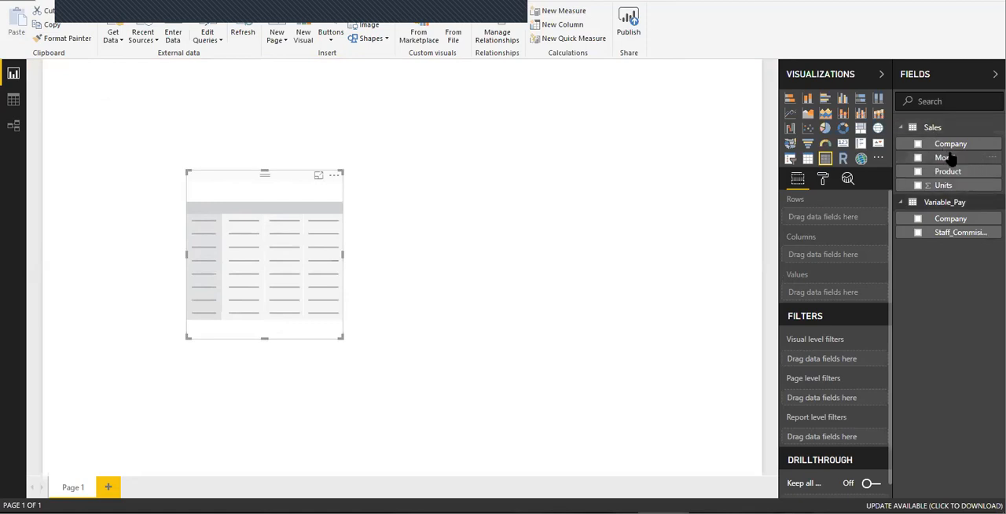
left_click_drag(954, 147, 847, 223)
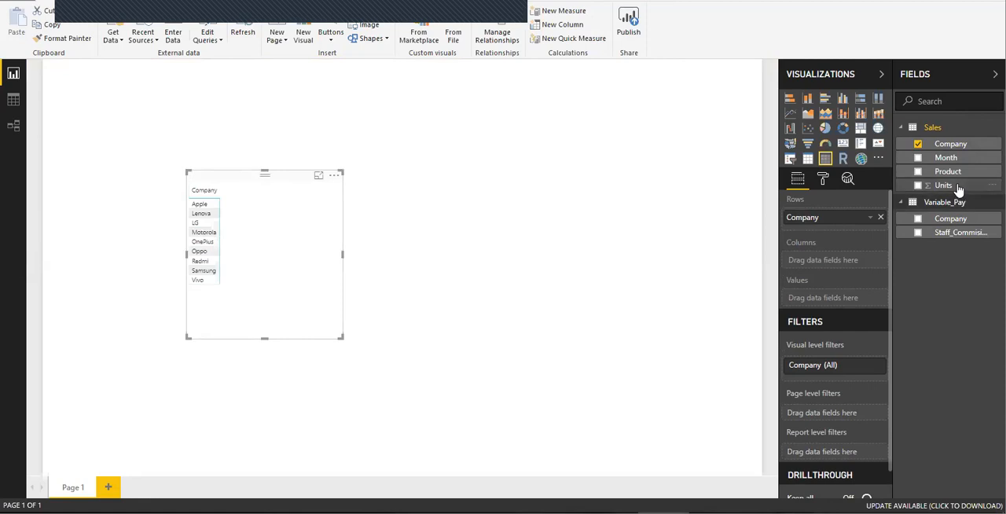
left_click_drag(959, 189, 828, 308)
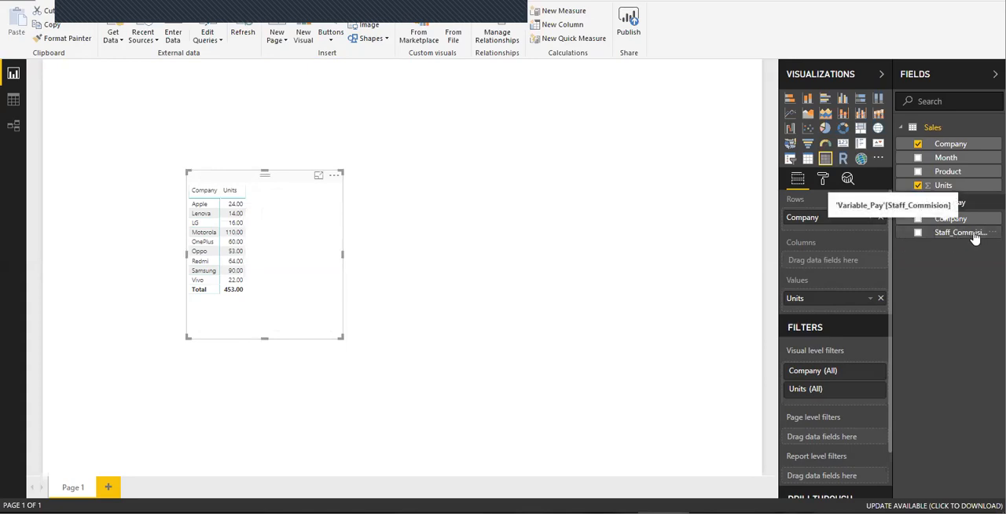
Step: Add Staff_Commision from Variable_Pay to the matrix values and summarize it as Sum
left_click_drag(974, 240, 862, 314)
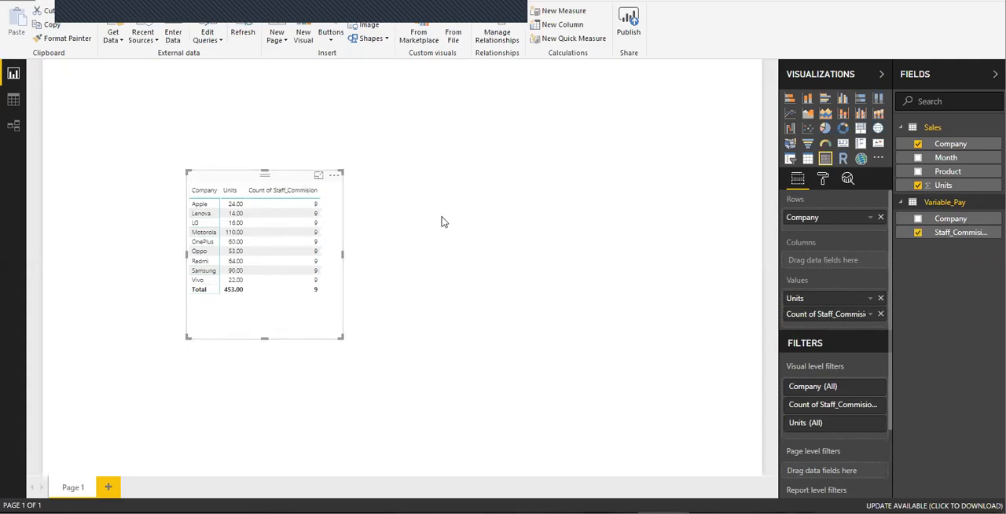
left_click(870, 314)
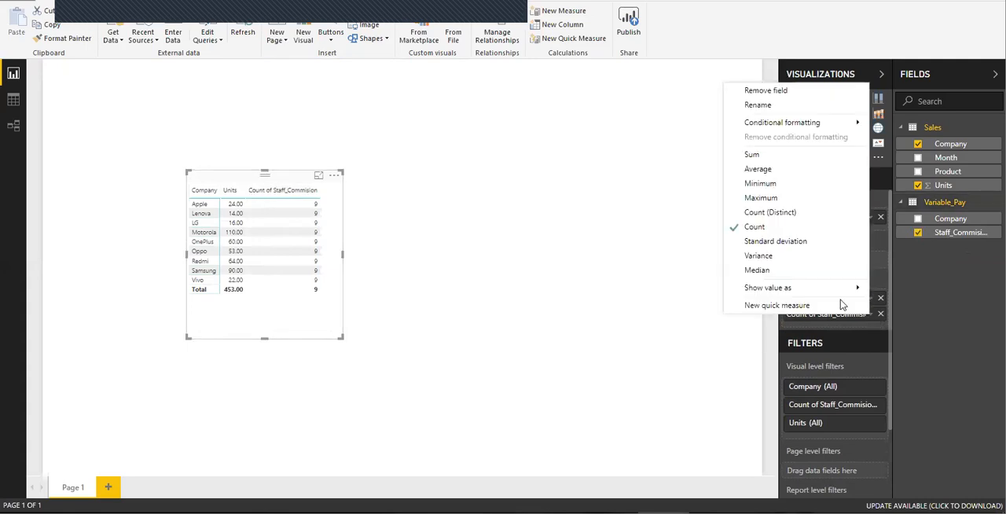
left_click(774, 155)
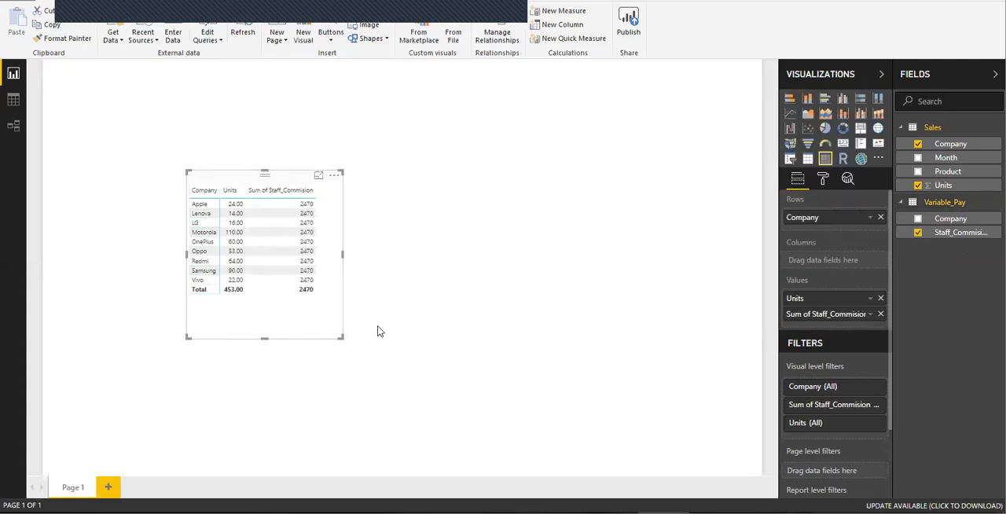
Step: Reduce the height of the matrix visual so its frame ends just below the Total row
left_click_drag(264, 338, 268, 312)
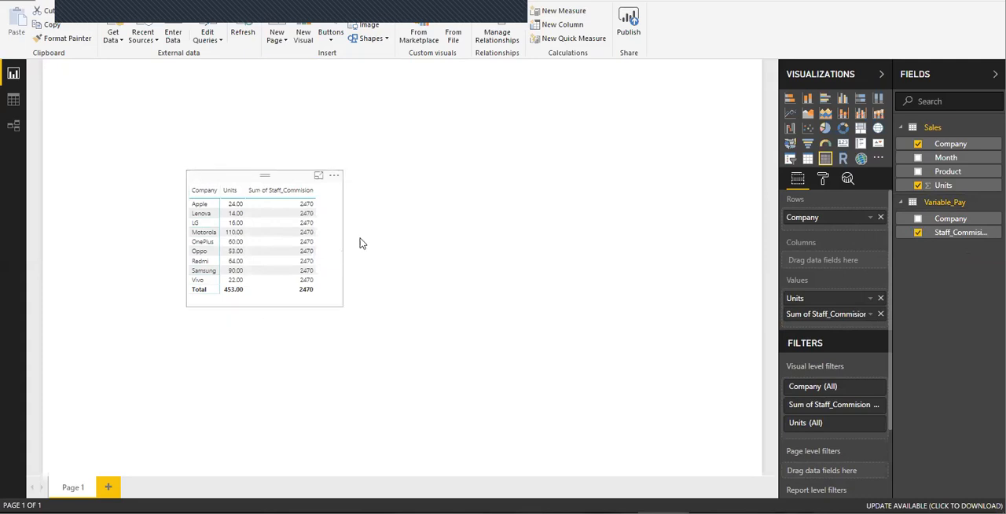
left_click(459, 246)
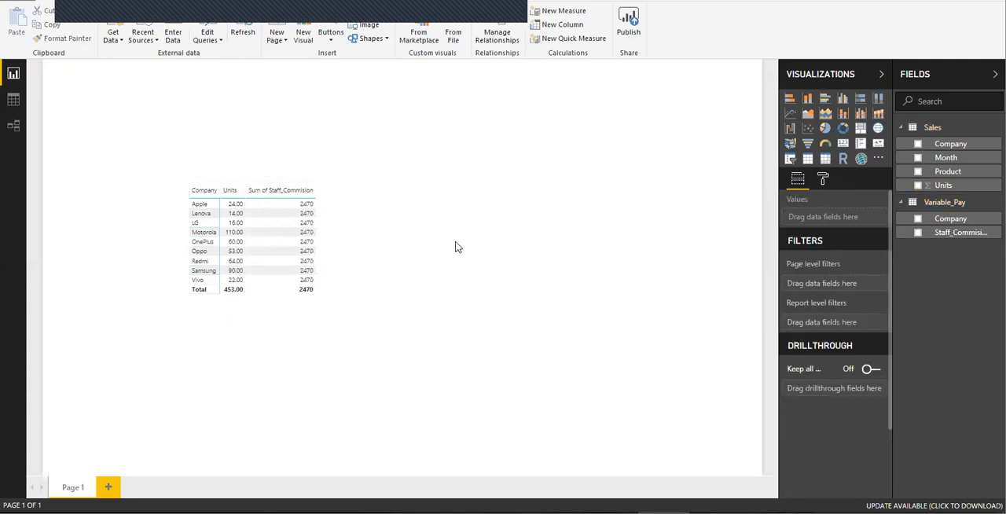
left_click(229, 179)
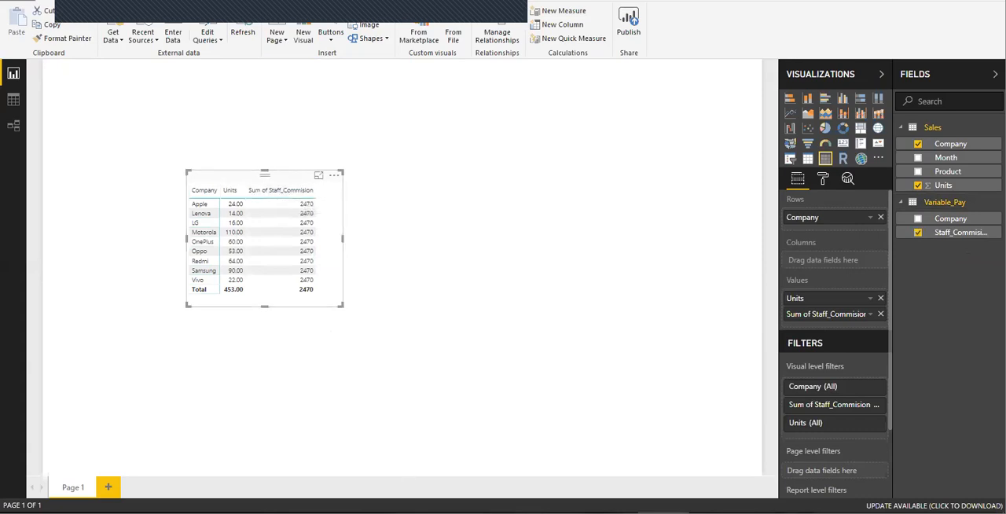
Step: Switch to Excel and compare each company with its Staff_Commision value in the Variable_Pay sheet
left_click(405, 513)
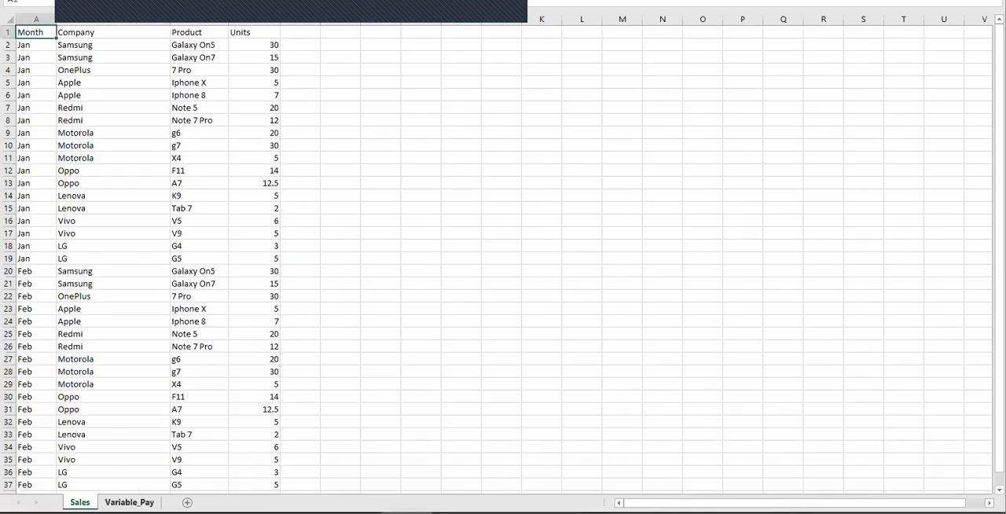
left_click(129, 502)
left_click(48, 44)
left_click(124, 45)
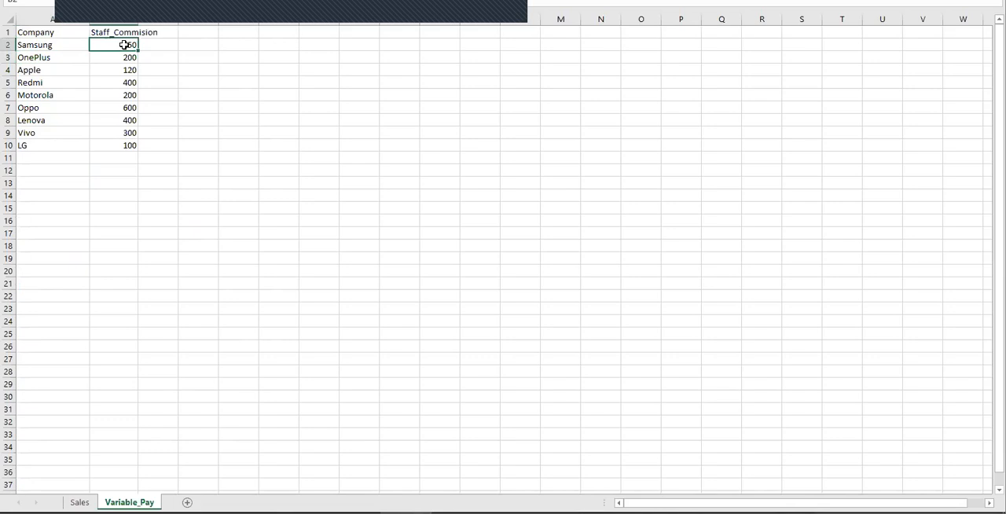
left_click(54, 59)
left_click(114, 58)
left_click(63, 70)
left_click(128, 72)
left_click_drag(123, 44, 126, 146)
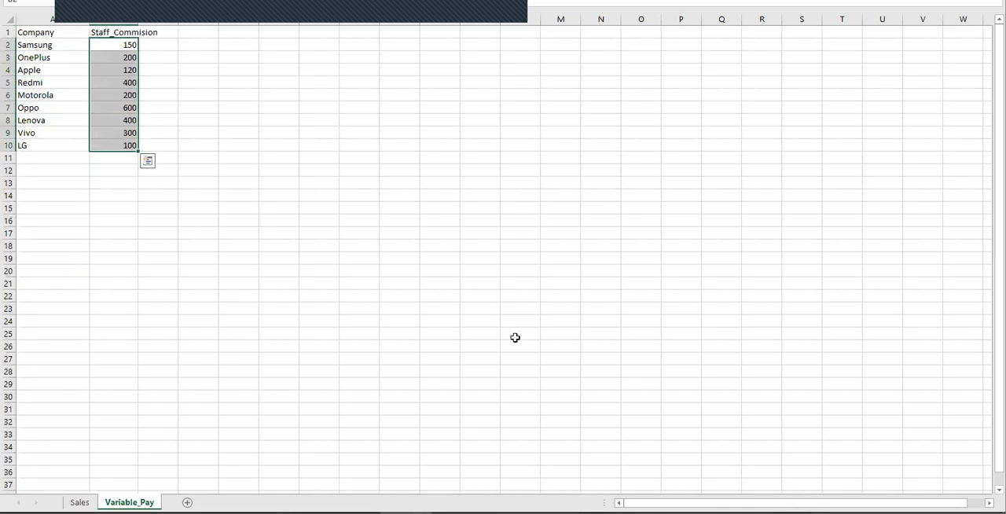
Step: Switch back to Power BI Desktop and move the matrix slightly down to free space above it
left_click(663, 513)
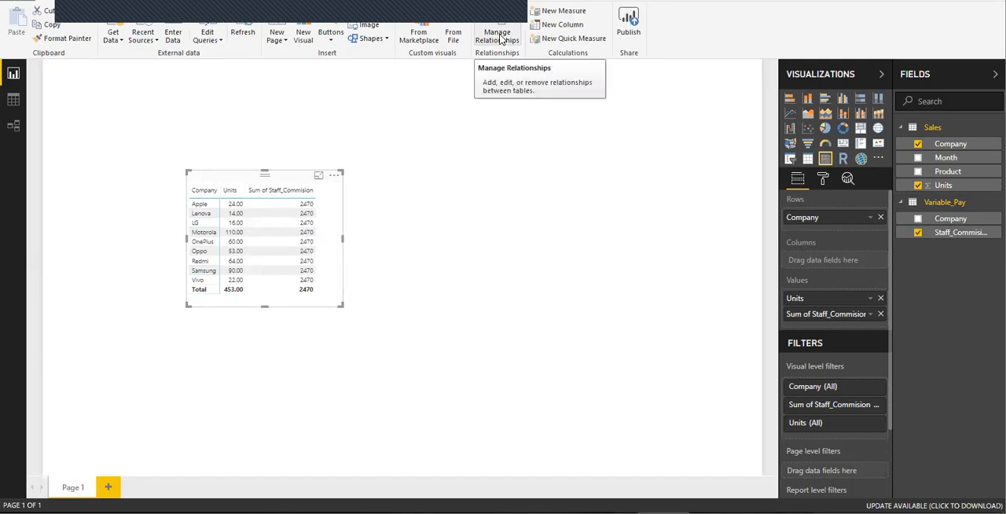
left_click_drag(235, 178, 221, 213)
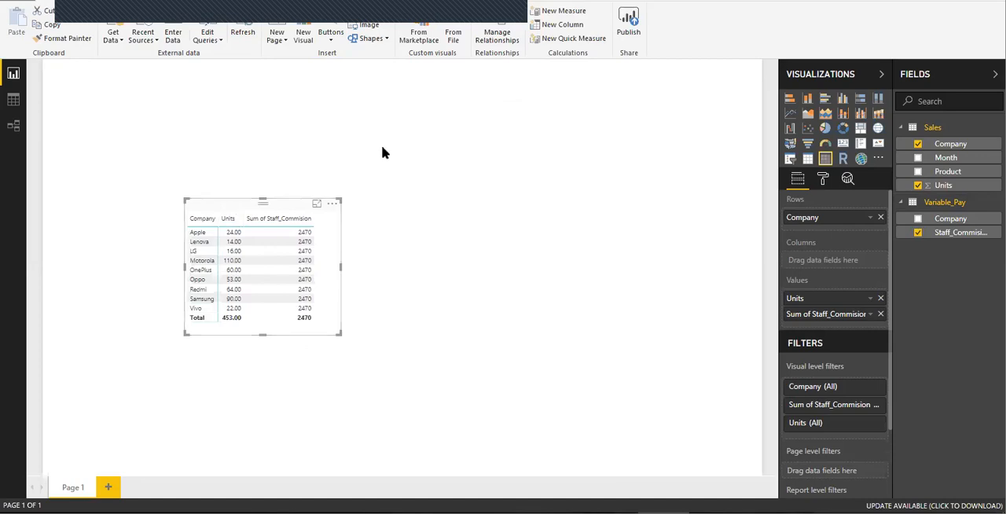
left_click(339, 134)
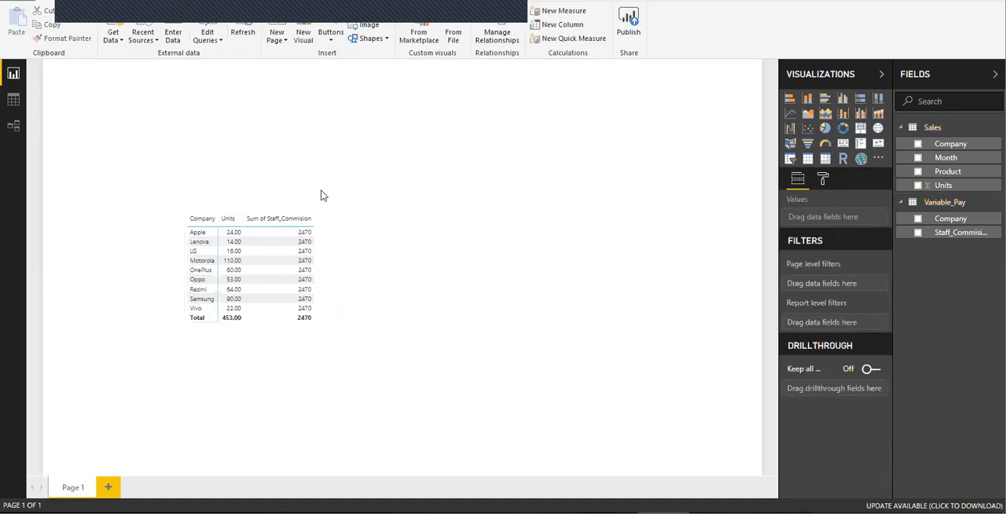
left_click(225, 207)
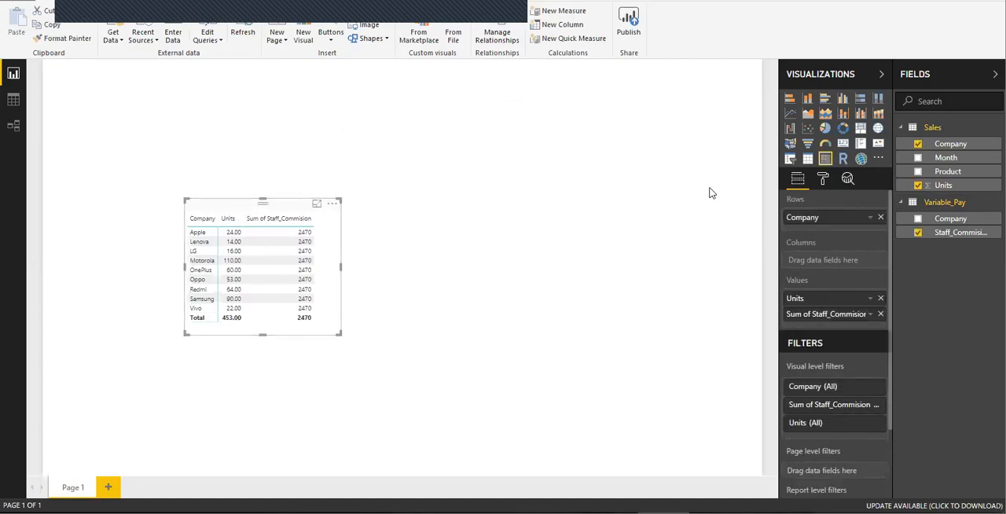
left_click(790, 160)
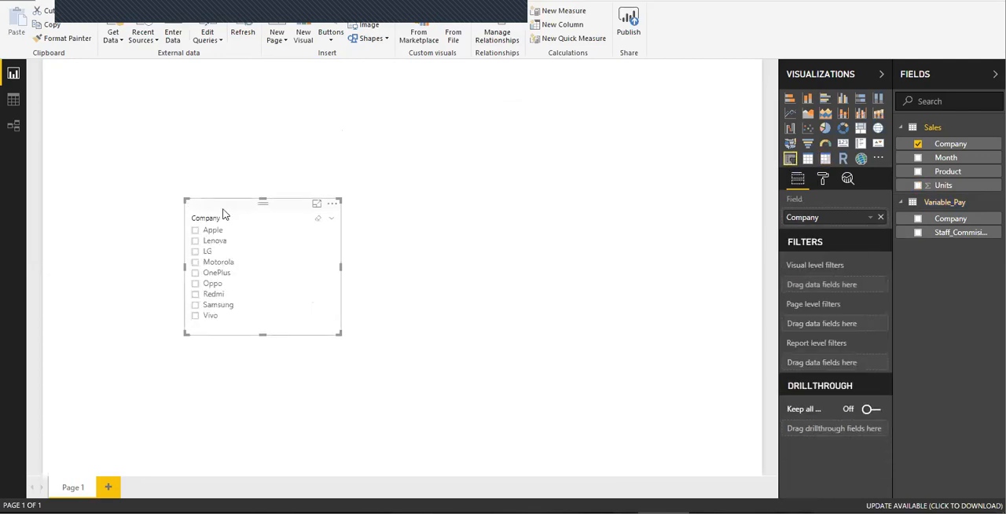
mouse_move(223, 205)
left_mouse_down()
mouse_move(237, 189)
mouse_move(231, 199)
left_mouse_up()
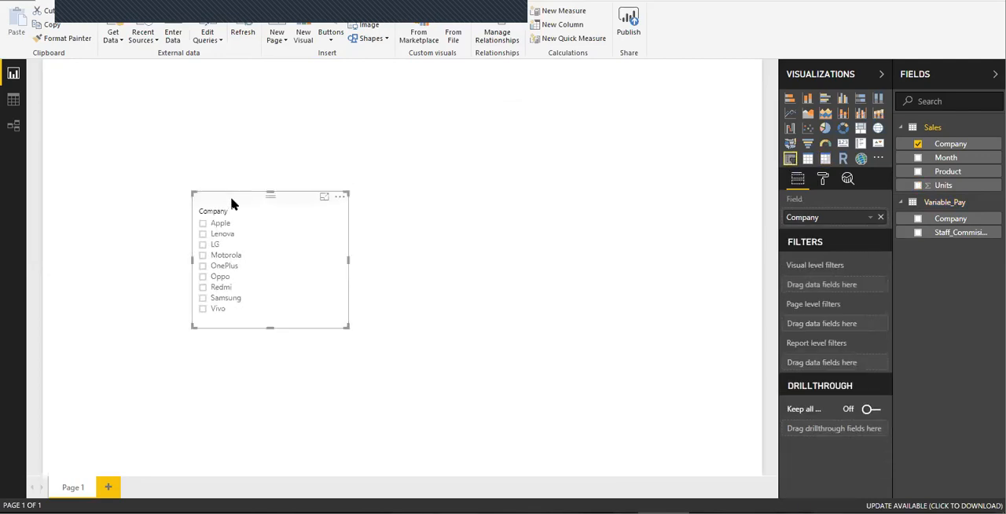
key("ctrl+z")
key("ctrl+z")
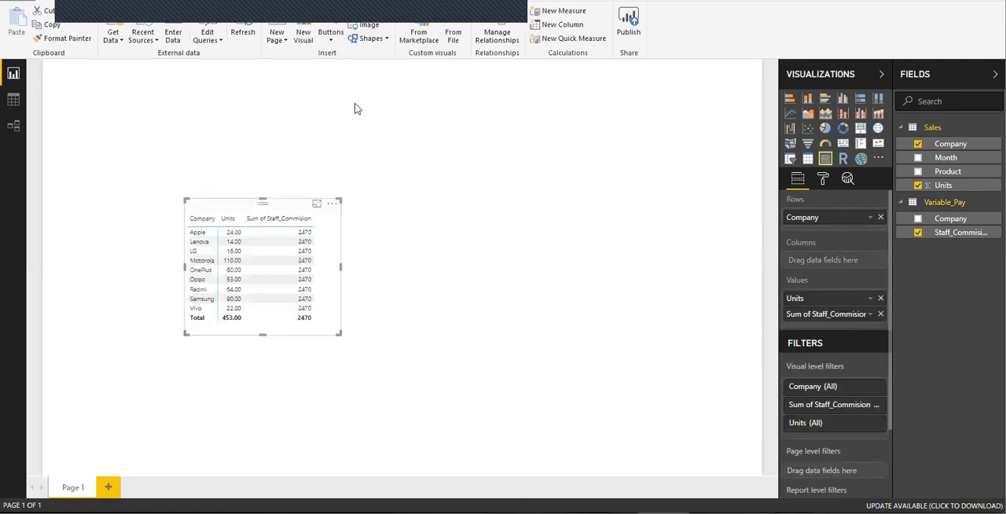
Step: Add a narrow slicer above the matrix for the Company field from Sales and filter it to Apple
left_click(354, 108)
left_click(790, 158)
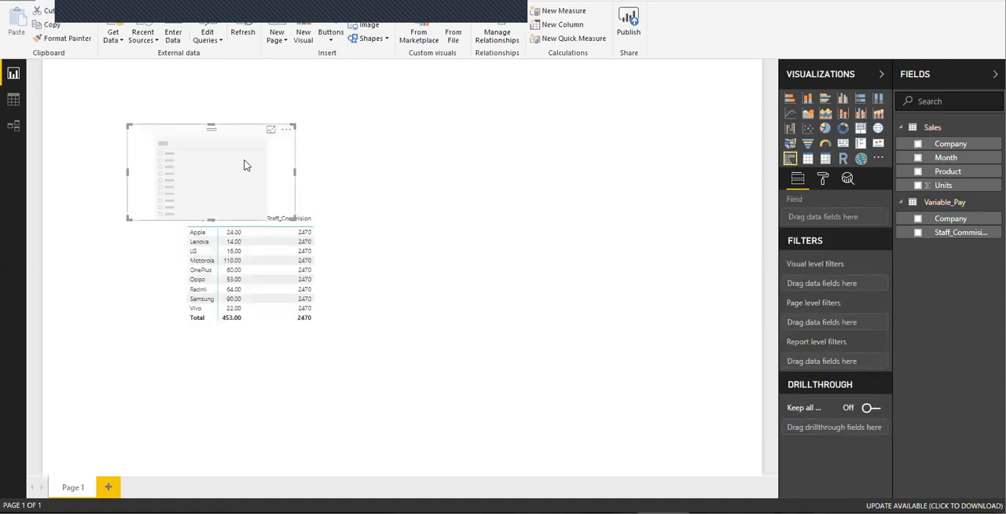
left_click_drag(195, 132, 255, 85)
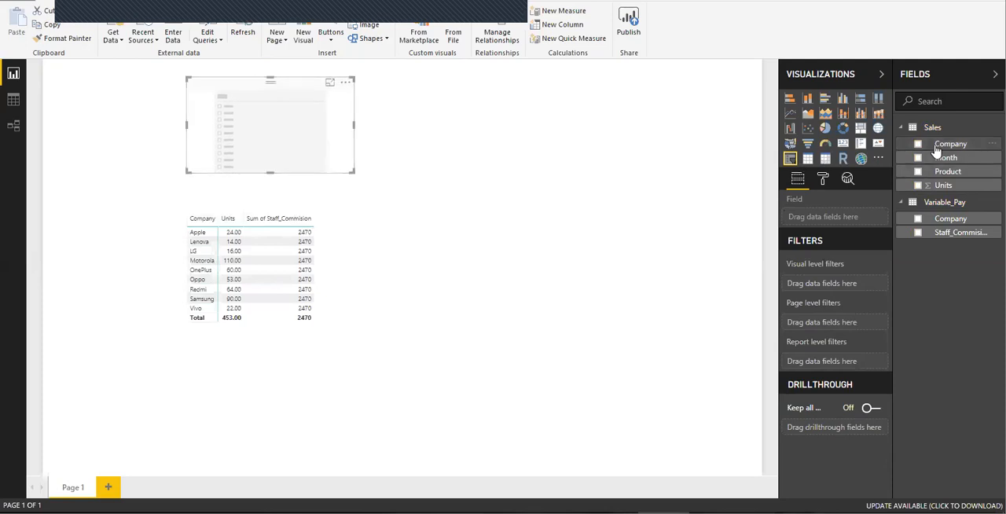
left_click_drag(940, 146, 248, 119)
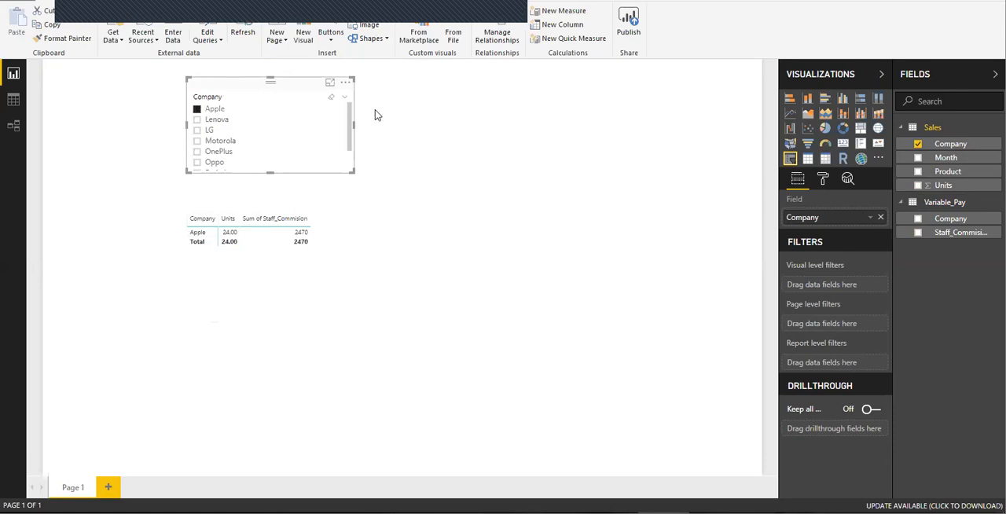
left_click_drag(354, 126, 277, 125)
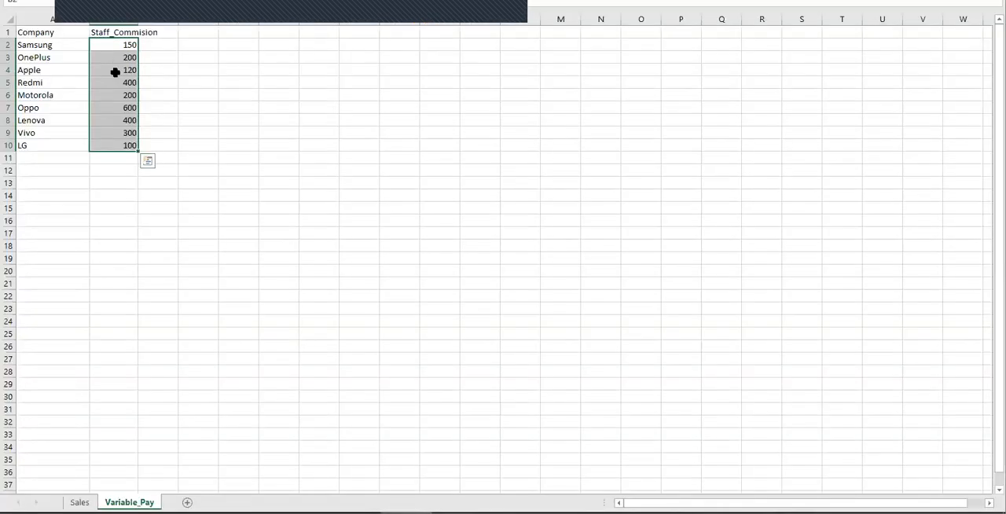
Step: Check Apple's Staff_Commision in Excel's Variable_Pay sheet, and back in Power BI Desktop shift the Company slicer slightly down and to the right
left_click(121, 78)
left_click(119, 70)
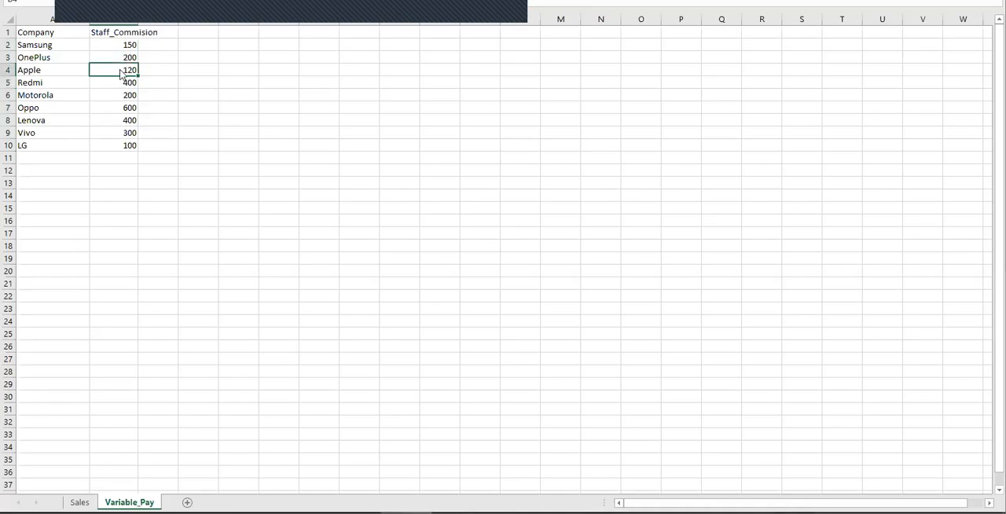
key("alt+Tab")
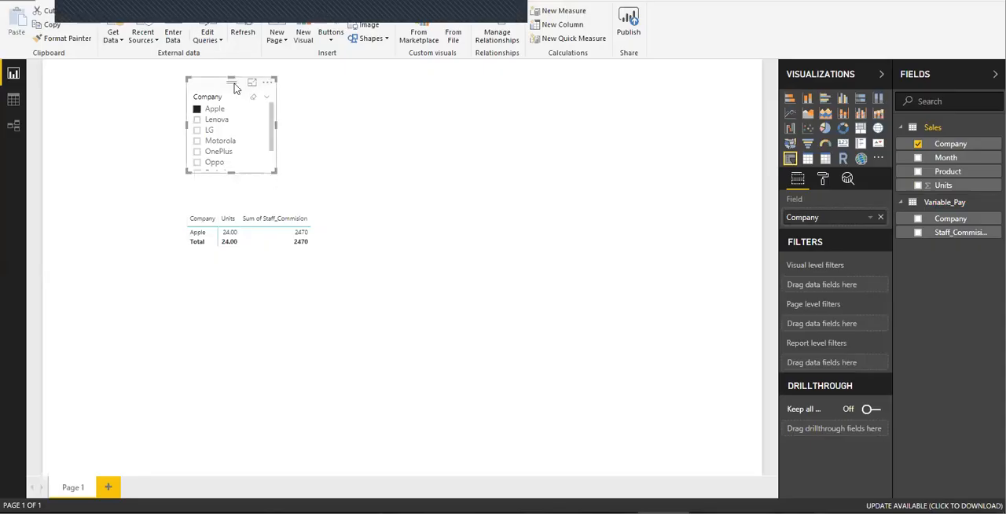
left_click_drag(215, 83, 224, 90)
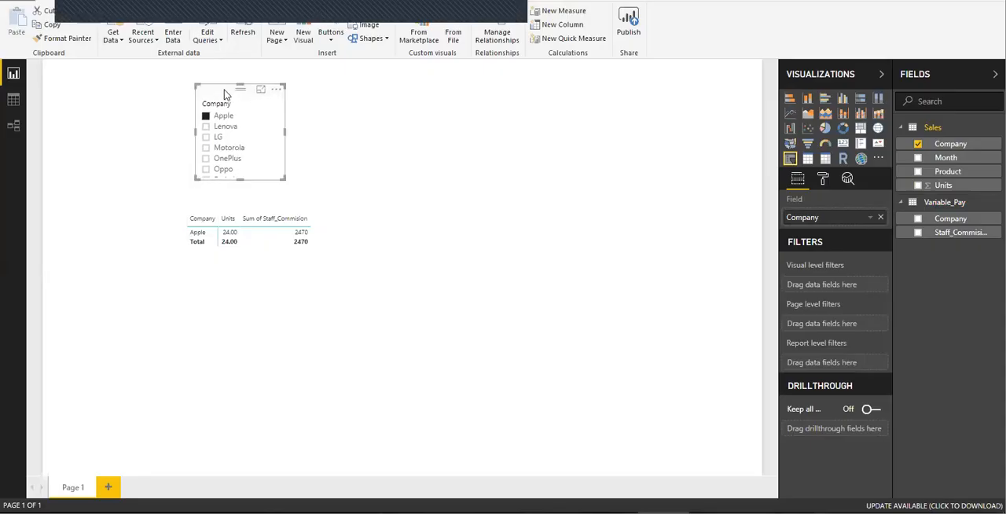
Step: Edit the Sales–Variable_Pay Company relationship to use cross filter direction Both and apply the security filter in both directions
left_click(502, 38)
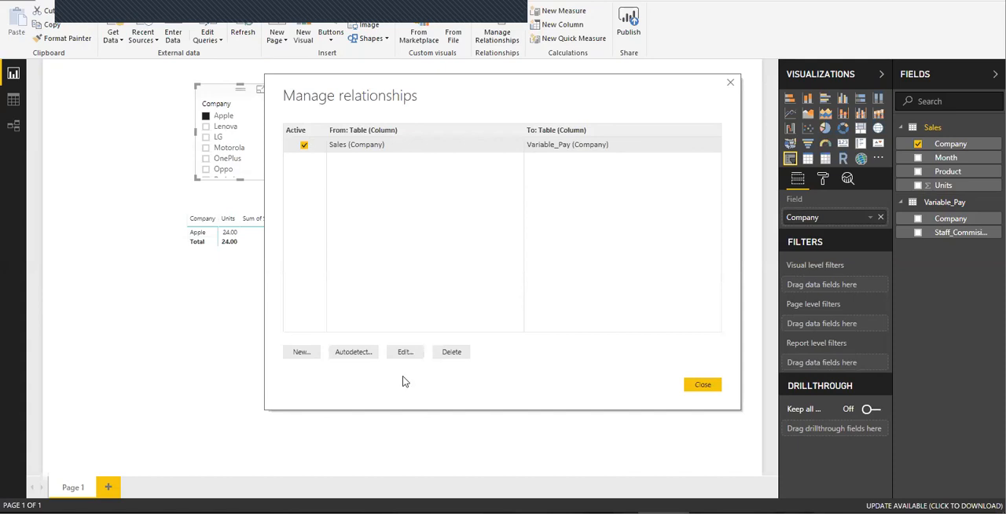
left_click(404, 352)
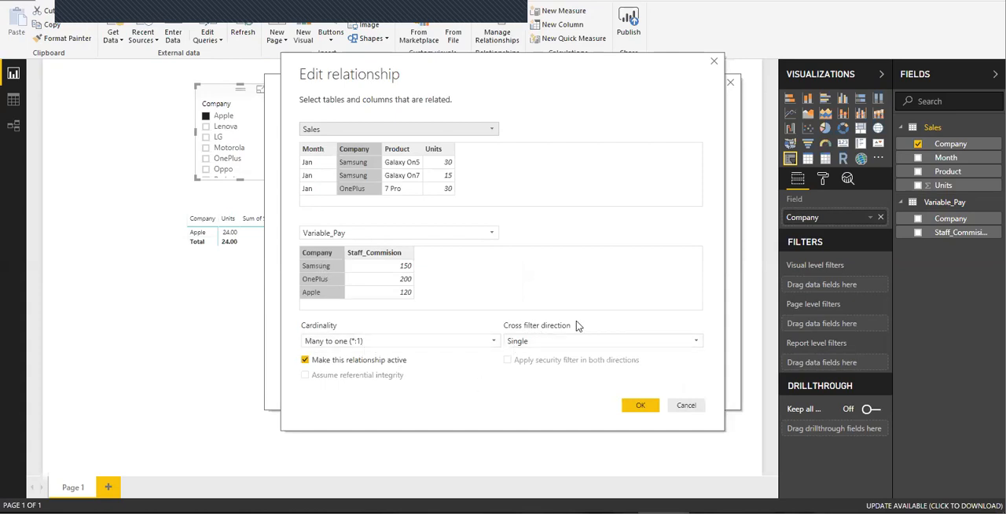
left_click(694, 343)
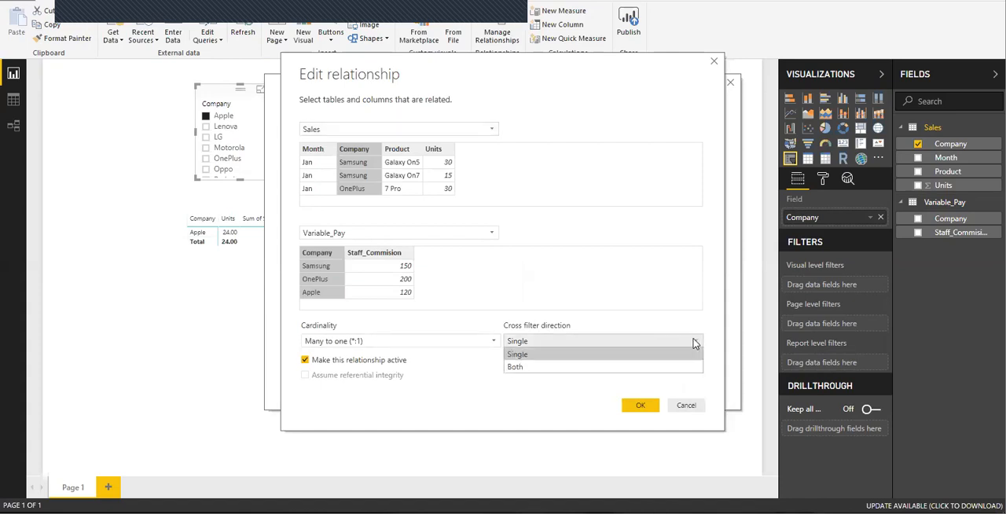
left_click(563, 368)
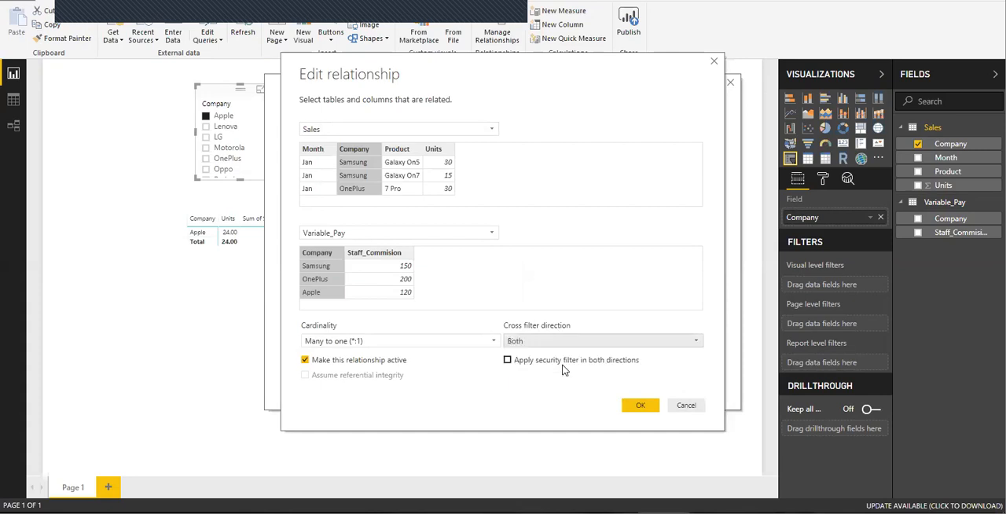
left_click(507, 362)
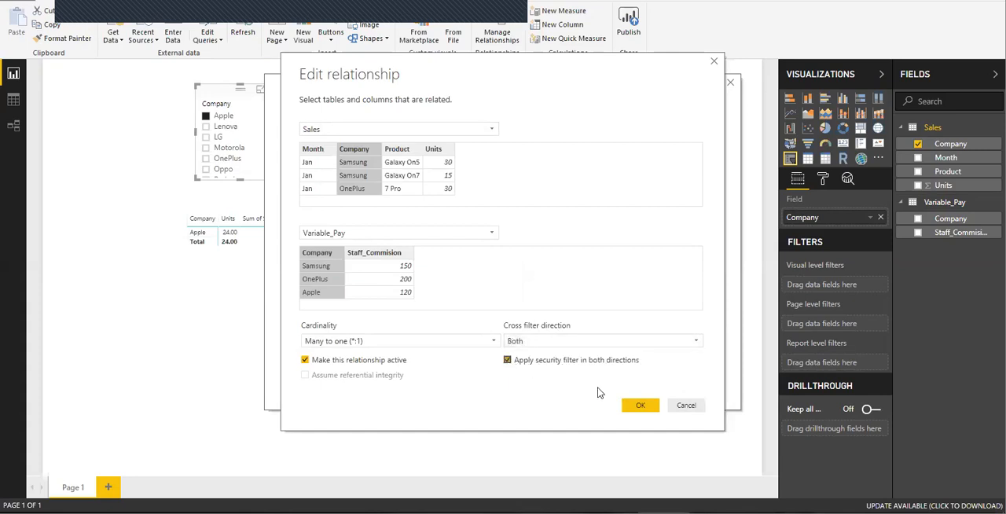
left_click(639, 405)
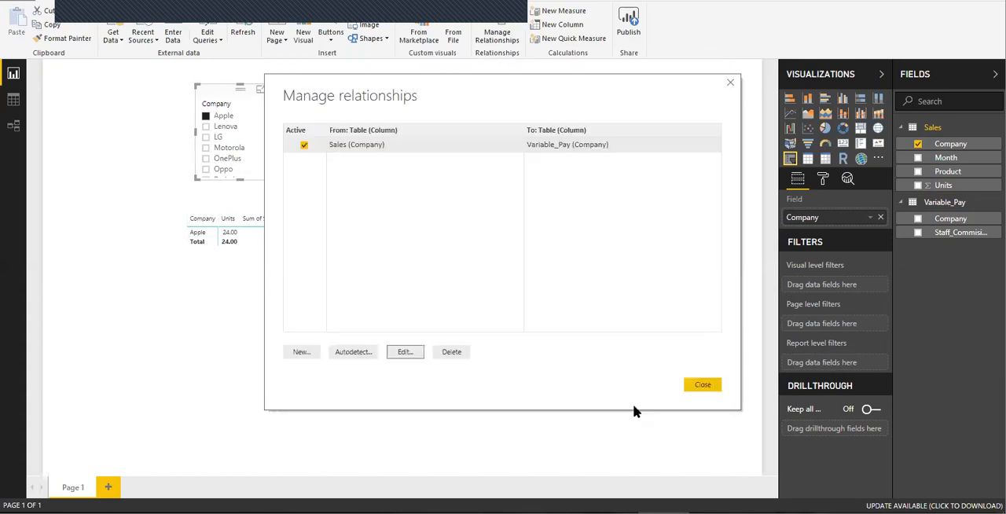
left_click(704, 385)
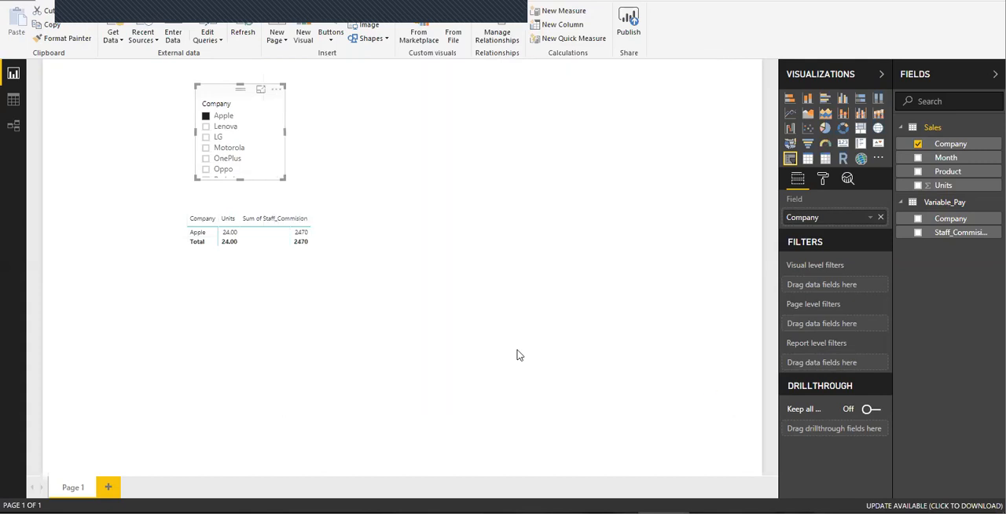
Step: Clear the Apple selection from the Company slicer and deselect the slicer visual
left_click(263, 111)
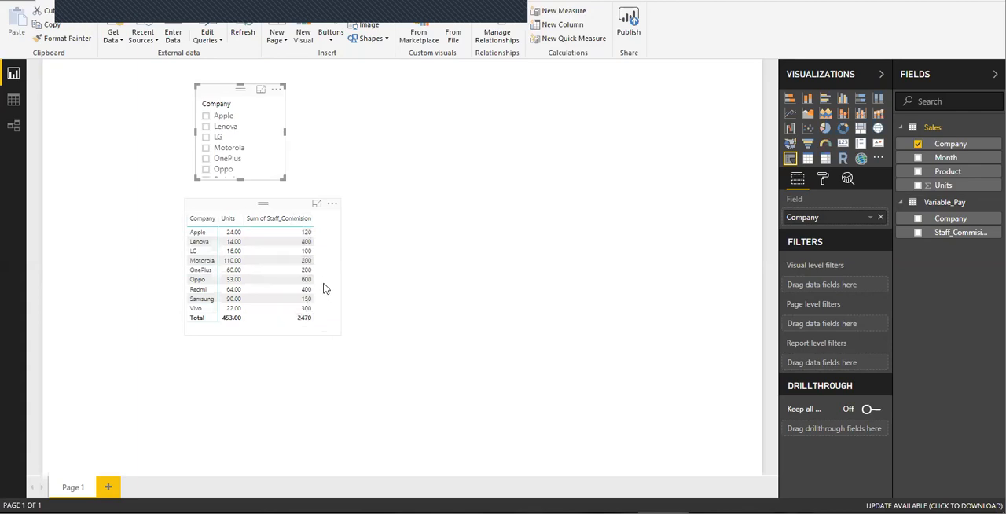
left_click(386, 171)
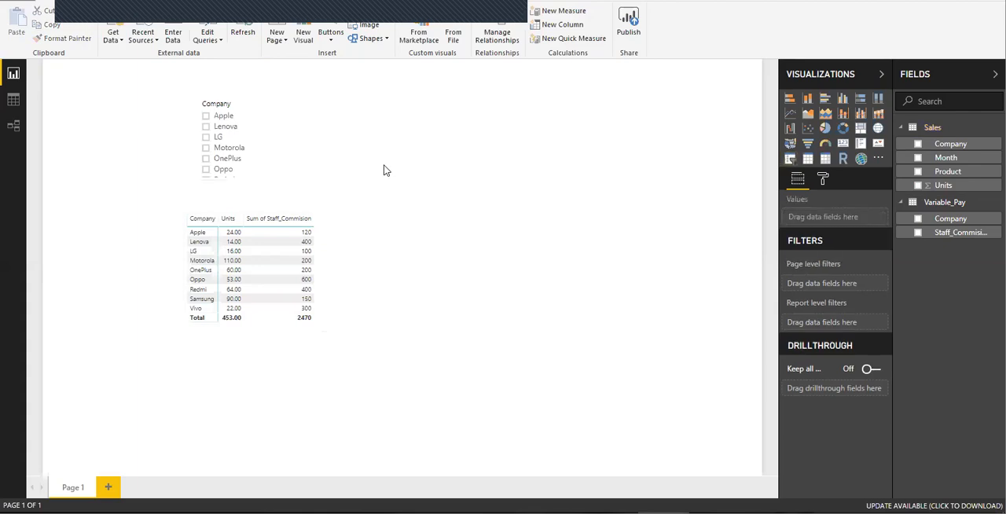